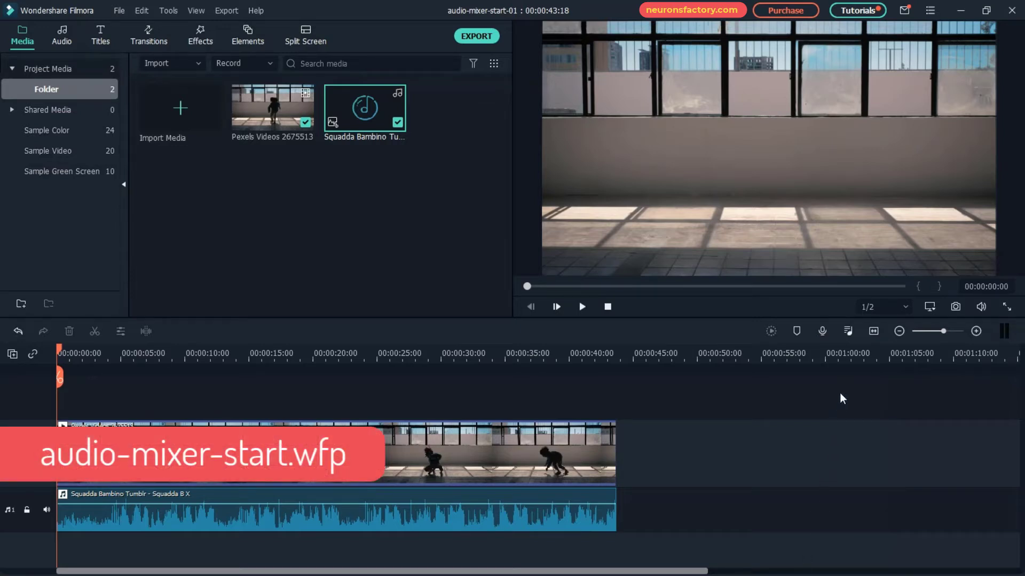
# Open the Audio Mixer and sweep the Audio1 pan, reset it, then pan fully right to 100.00.
pyautogui.click(849, 335)
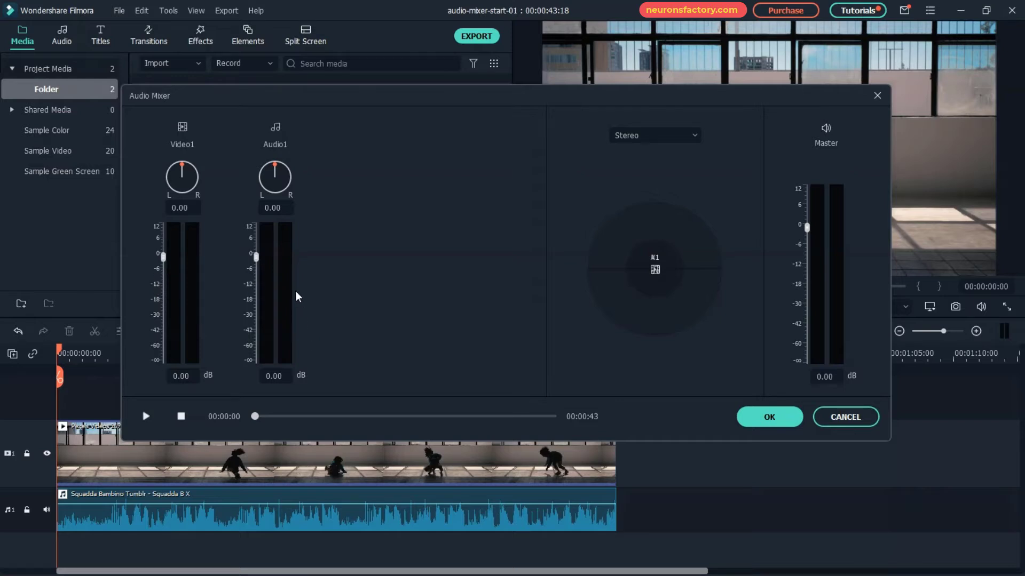
pyautogui.moveTo(275, 182)
pyautogui.mouseDown()
pyautogui.moveTo(290, 188)
pyautogui.moveTo(228, 202)
pyautogui.mouseUp()
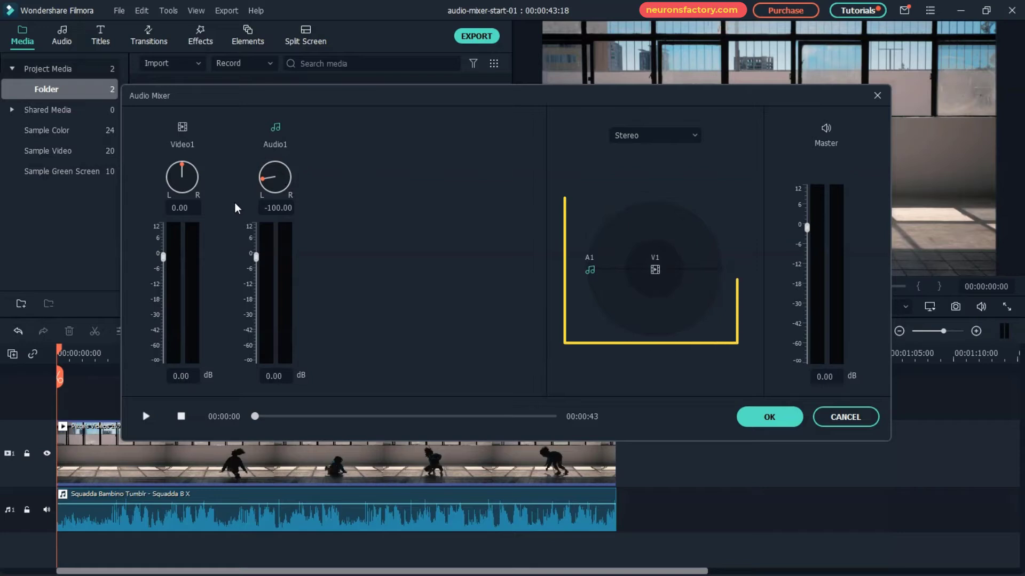
pyautogui.moveTo(229, 202)
pyautogui.mouseDown()
pyautogui.moveTo(277, 176)
pyautogui.moveTo(300, 186)
pyautogui.mouseUp()
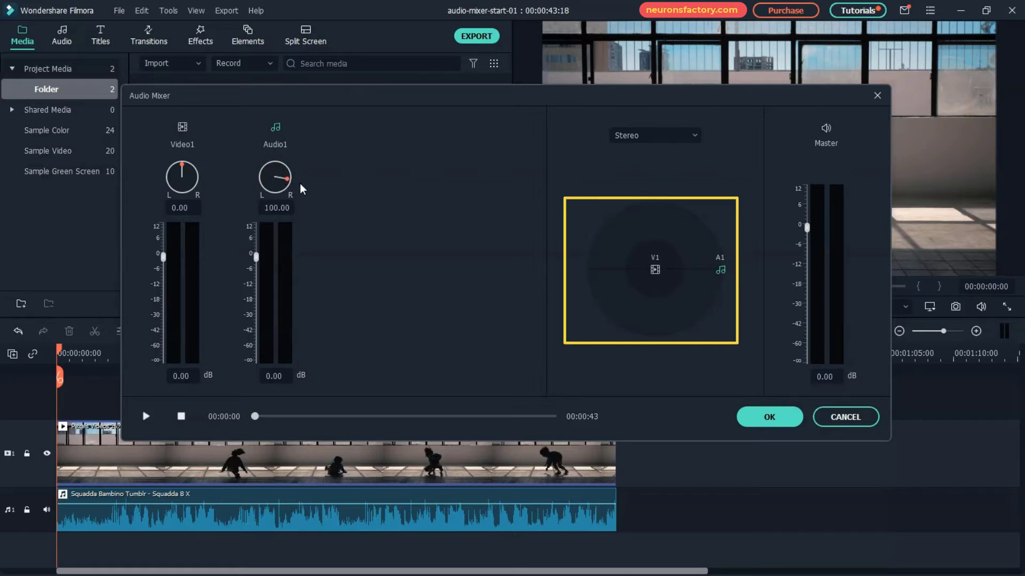
pyautogui.doubleClick(300, 188)
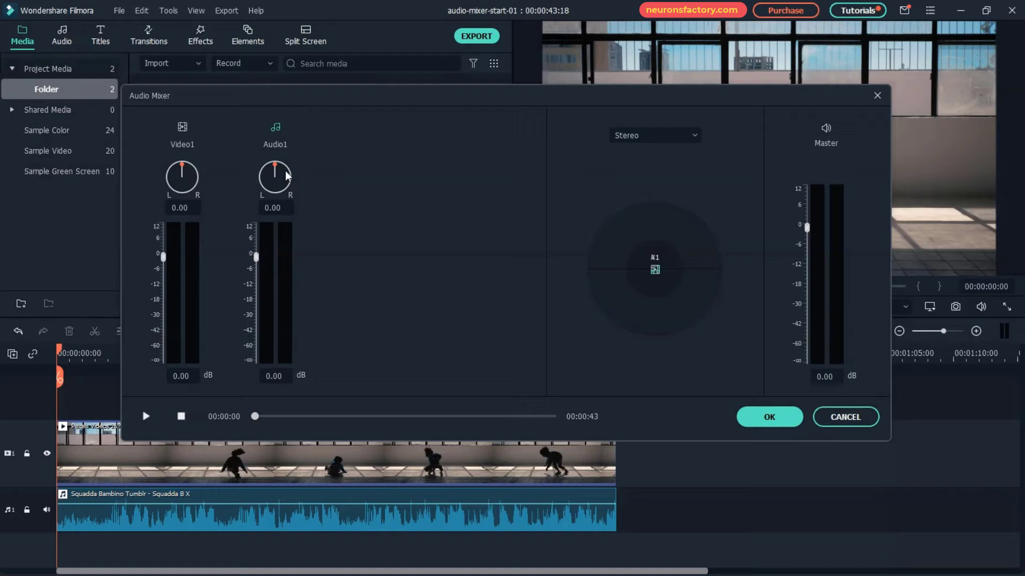
pyautogui.moveTo(278, 170); pyautogui.dragTo(293, 191)
# Preview the mix, then check the panning mode list, keeping Stereo.
pyautogui.click(145, 416)
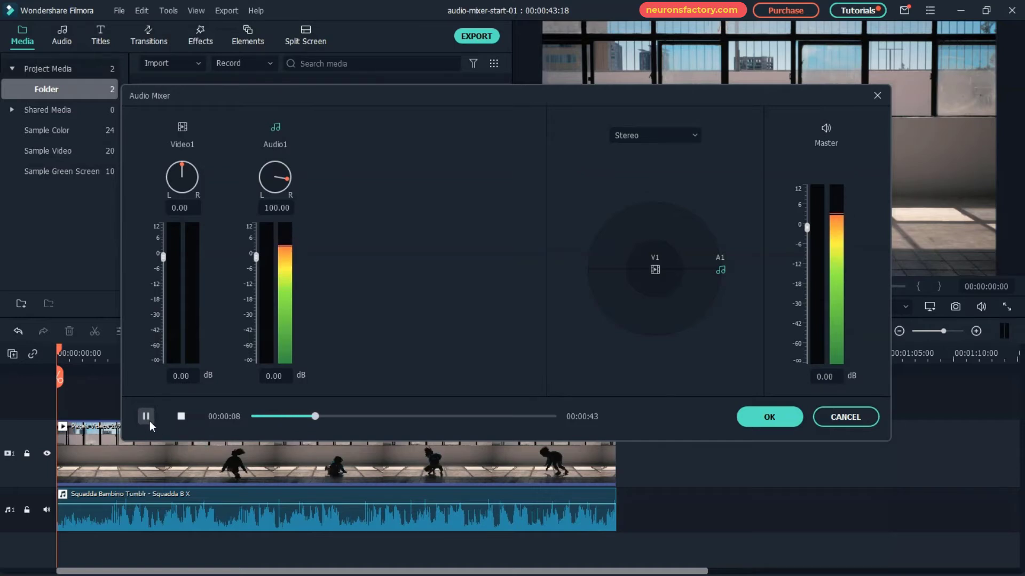
pyautogui.click(181, 417)
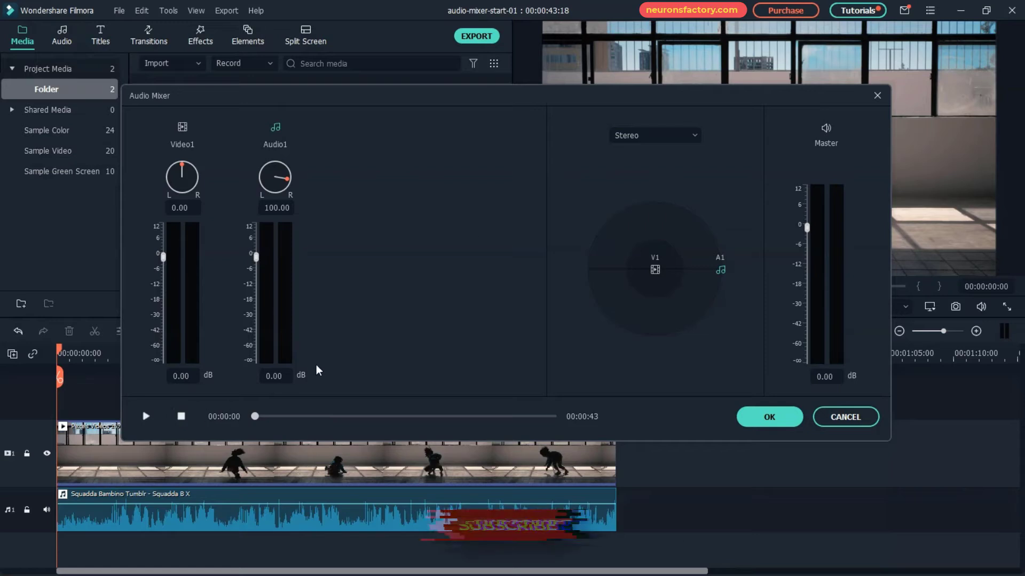
pyautogui.click(694, 136)
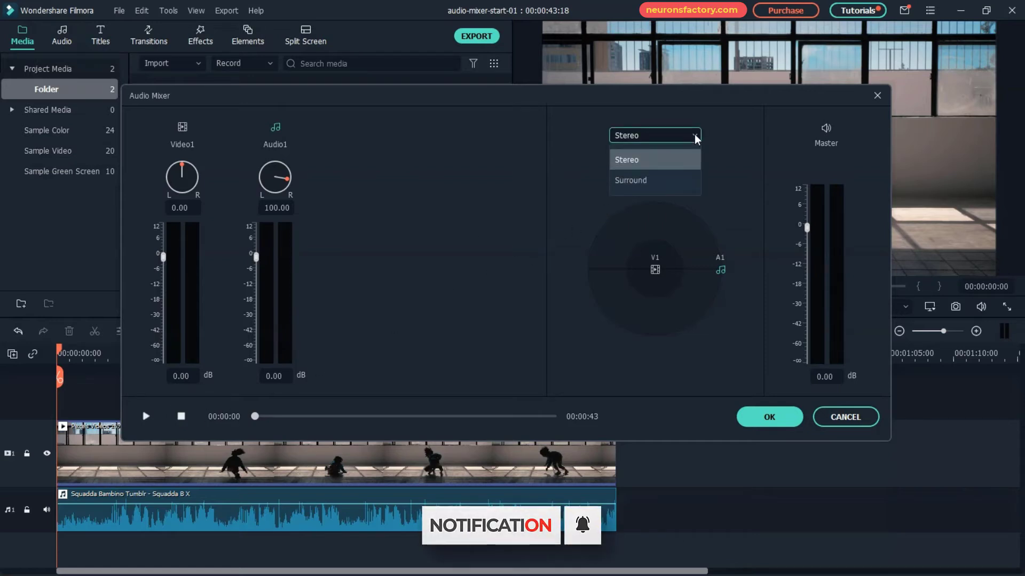
pyautogui.click(692, 164)
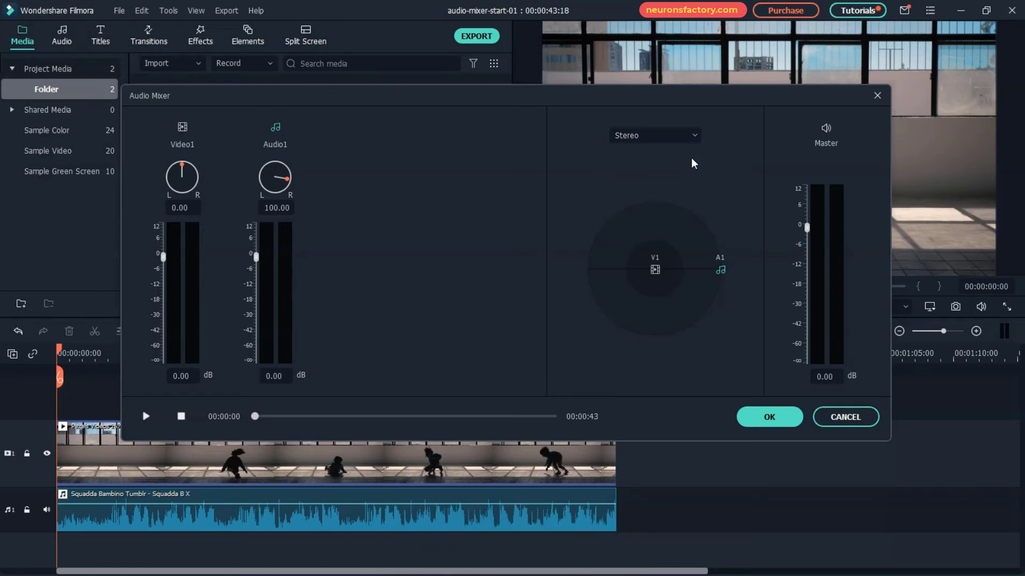
# Pan Audio1 fully left to -100.00 in the stereo field while previewing playback.
pyautogui.moveTo(721, 271); pyautogui.dragTo(585, 280)
pyautogui.click(145, 416)
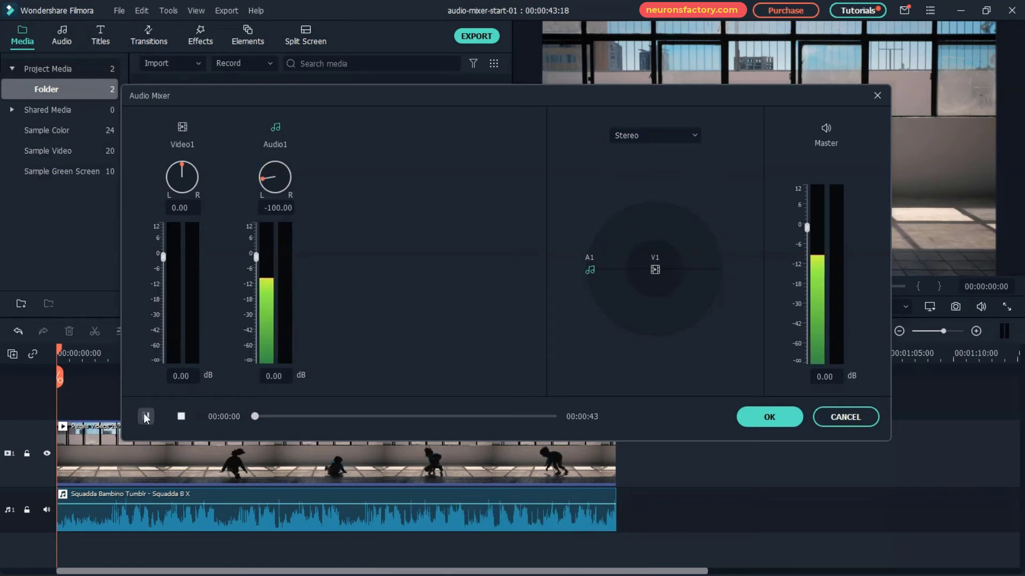
pyautogui.moveTo(594, 271)
pyautogui.mouseDown()
pyautogui.moveTo(728, 274)
pyautogui.moveTo(588, 260)
pyautogui.mouseUp()
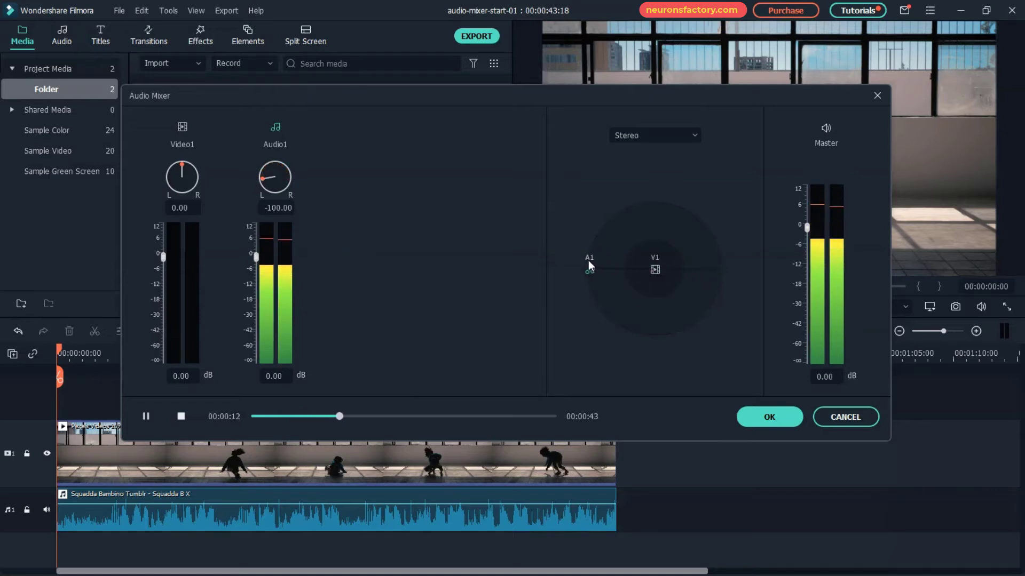
pyautogui.click(182, 416)
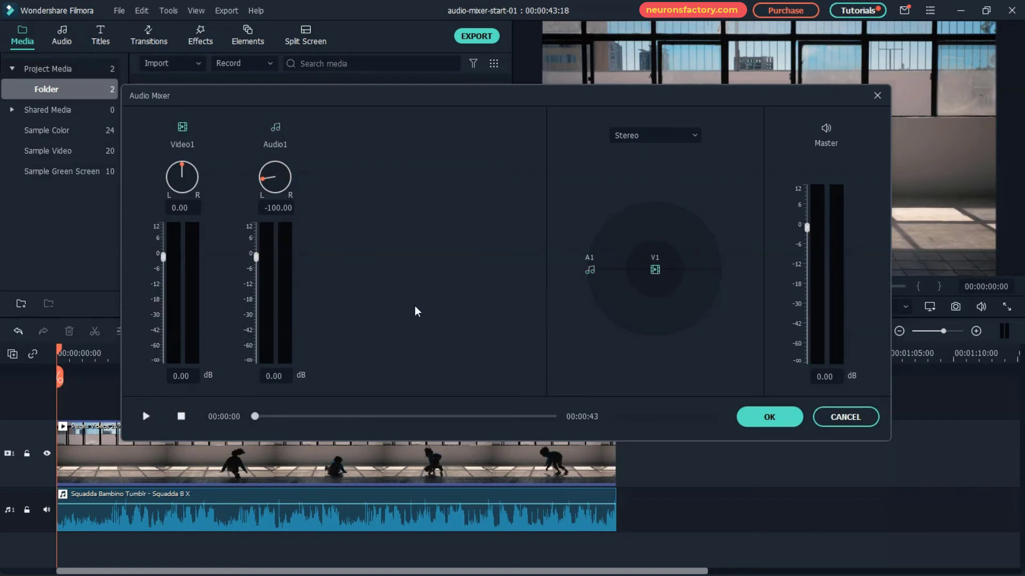
# Switch the mixer to Surround mode and separate V1 from A1.
pyautogui.click(614, 141)
pyautogui.click(645, 182)
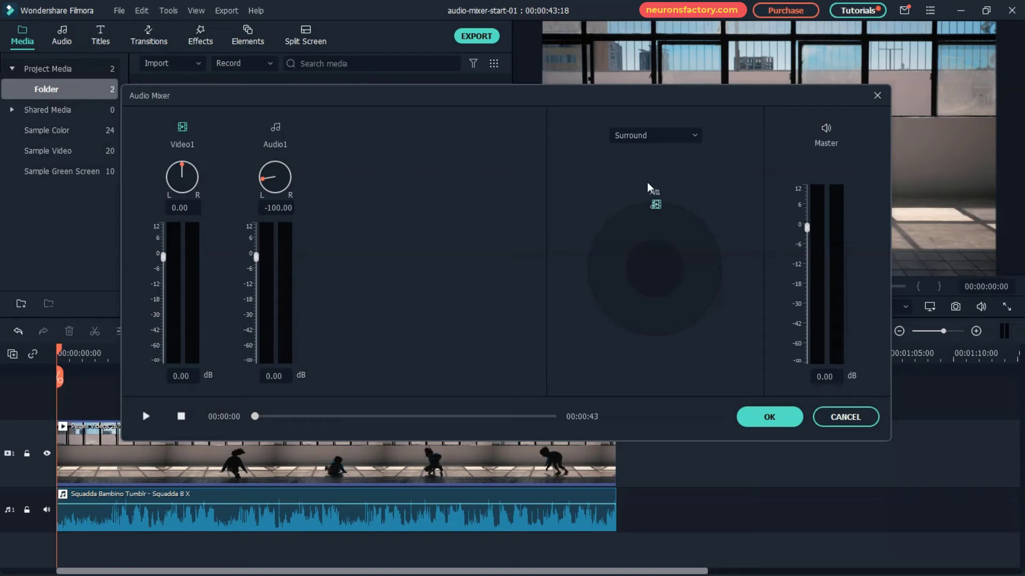
pyautogui.moveTo(653, 193); pyautogui.dragTo(645, 215)
# Move A1 to the right edge of the surround circle during playback.
pyautogui.click(146, 417)
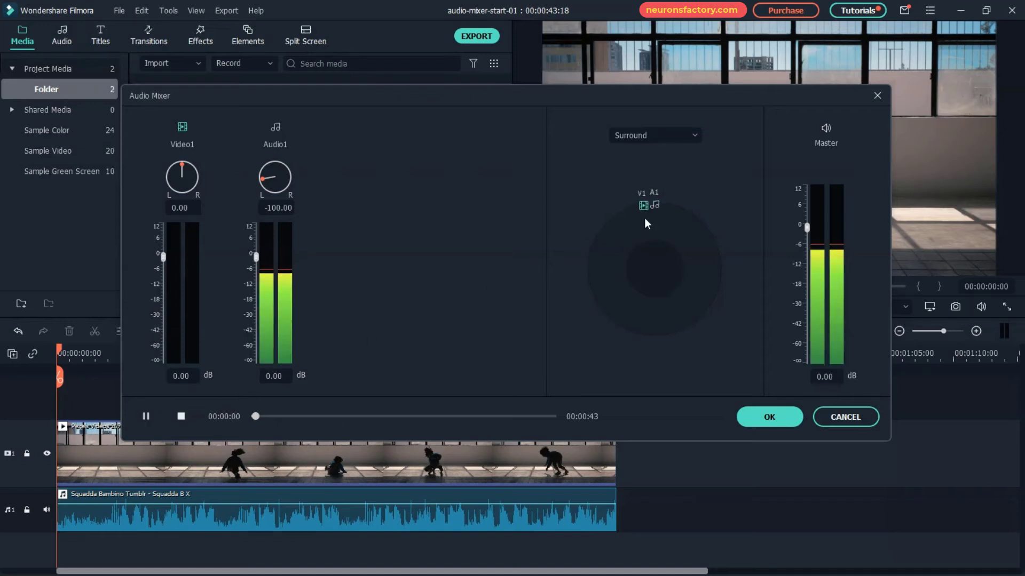
pyautogui.moveTo(656, 207)
pyautogui.mouseDown()
pyautogui.moveTo(678, 220)
pyautogui.moveTo(717, 288)
pyautogui.mouseUp()
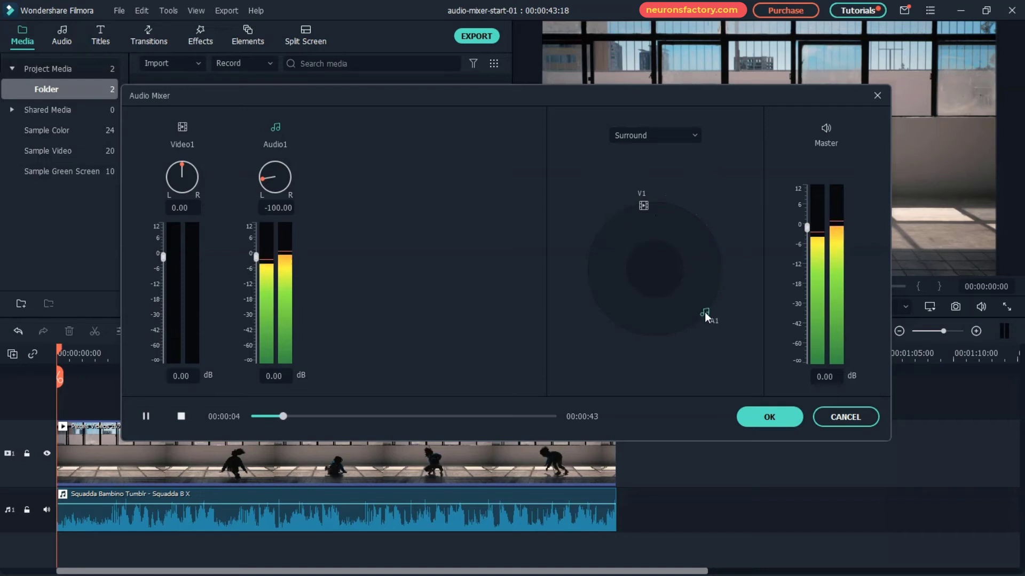
pyautogui.moveTo(718, 287)
pyautogui.mouseDown()
pyautogui.moveTo(652, 338)
pyautogui.moveTo(586, 272)
pyautogui.moveTo(649, 193)
pyautogui.moveTo(741, 272)
pyautogui.mouseUp()
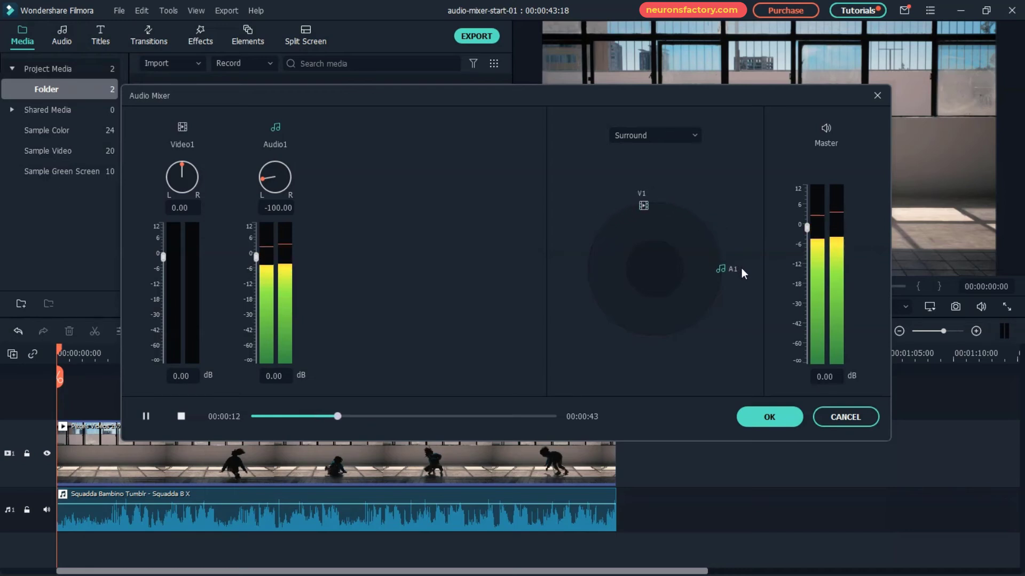
pyautogui.click(182, 416)
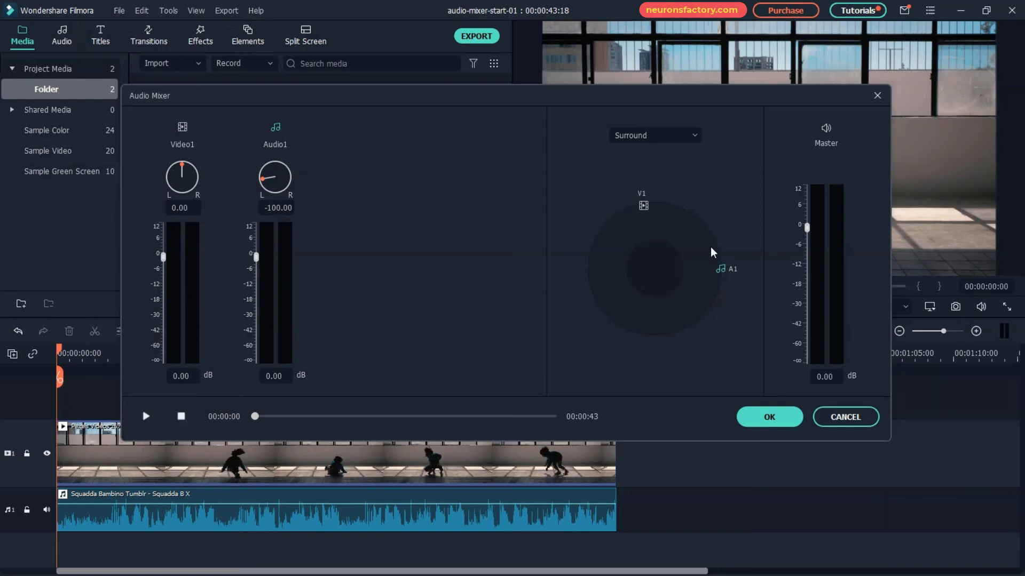
# Set the Master fader to about -0.02 dB, adjusting it while the mix plays.
pyautogui.moveTo(806, 227); pyautogui.dragTo(807, 233)
pyautogui.click(145, 416)
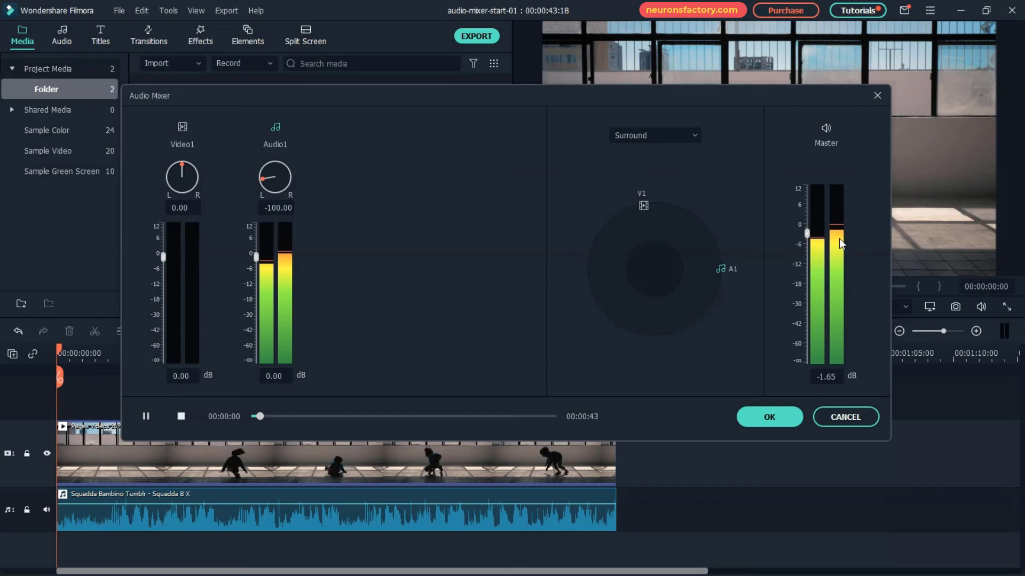
pyautogui.click(808, 233)
pyautogui.moveTo(809, 233)
pyautogui.mouseDown()
pyautogui.moveTo(803, 312)
pyautogui.moveTo(811, 227)
pyautogui.mouseUp()
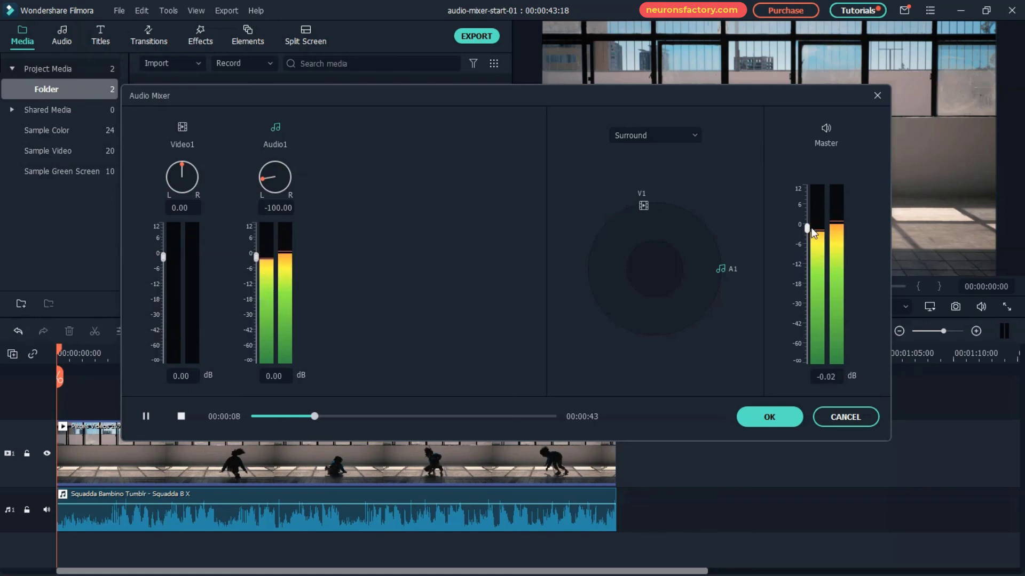